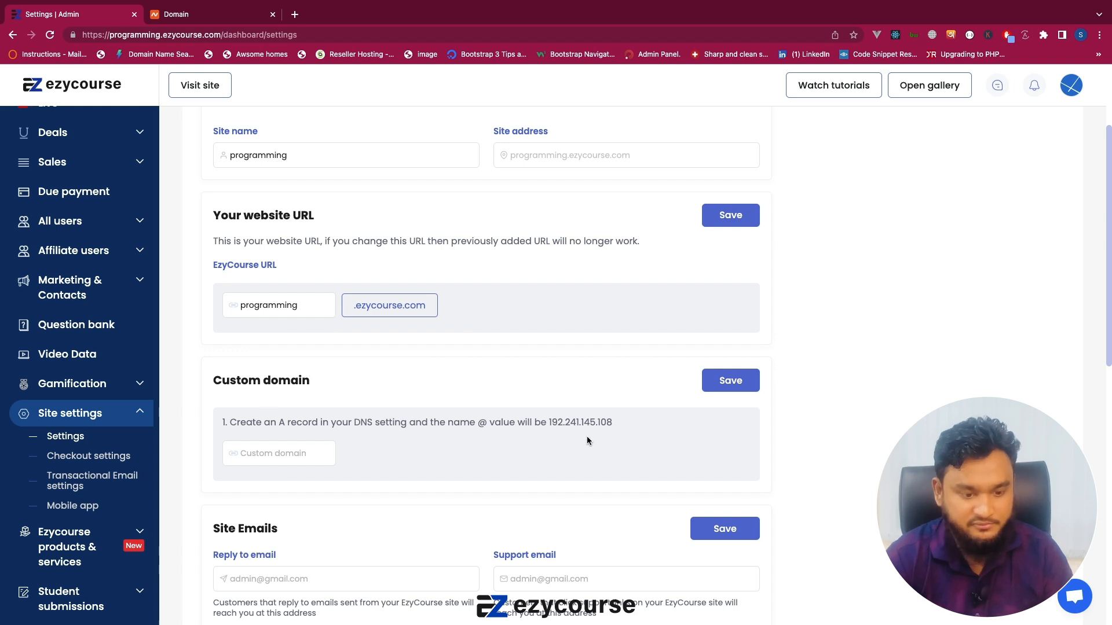
# Review the custom domain's A record instruction, and switch to Namecheap to open the Advanced DNS settings of appifylab.com.
pyautogui.moveTo(541, 422); pyautogui.dragTo(564, 422)
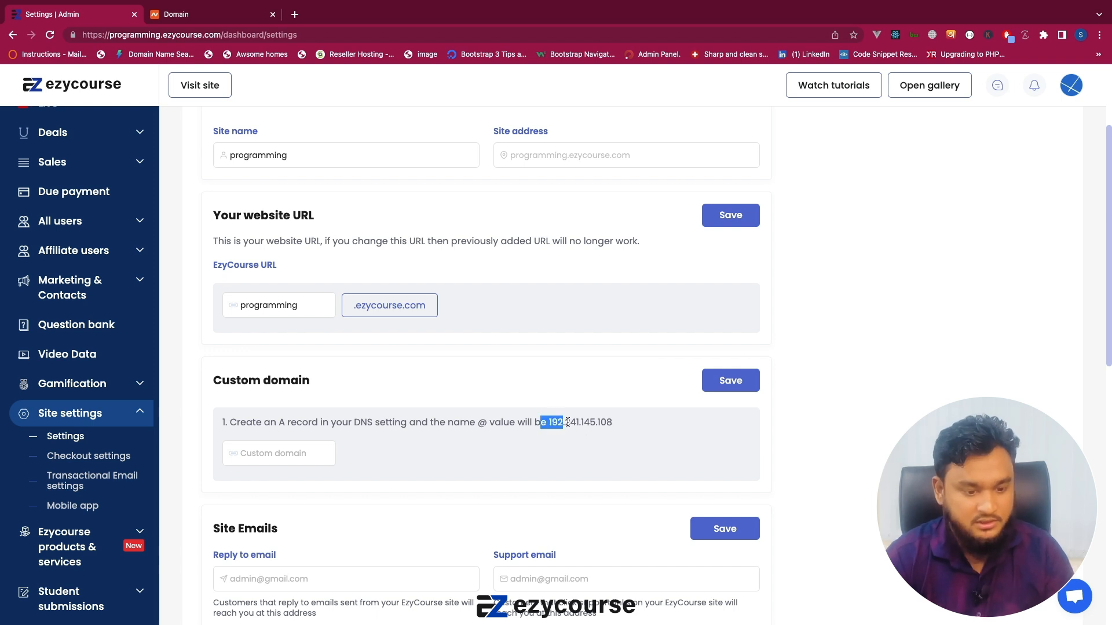
pyautogui.click(481, 424)
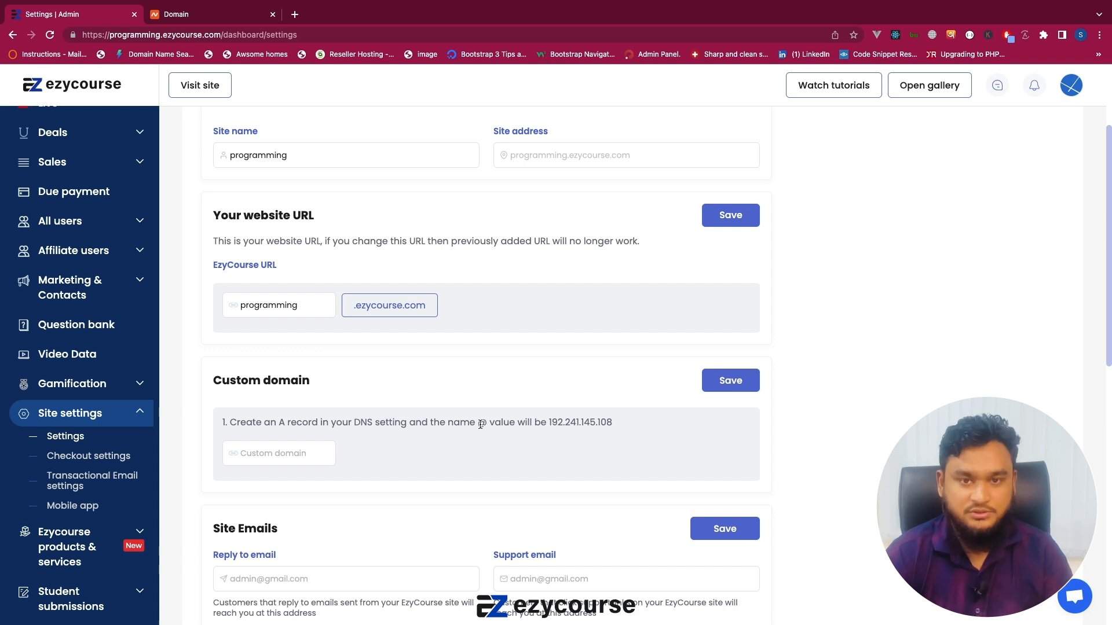
pyautogui.click(192, 14)
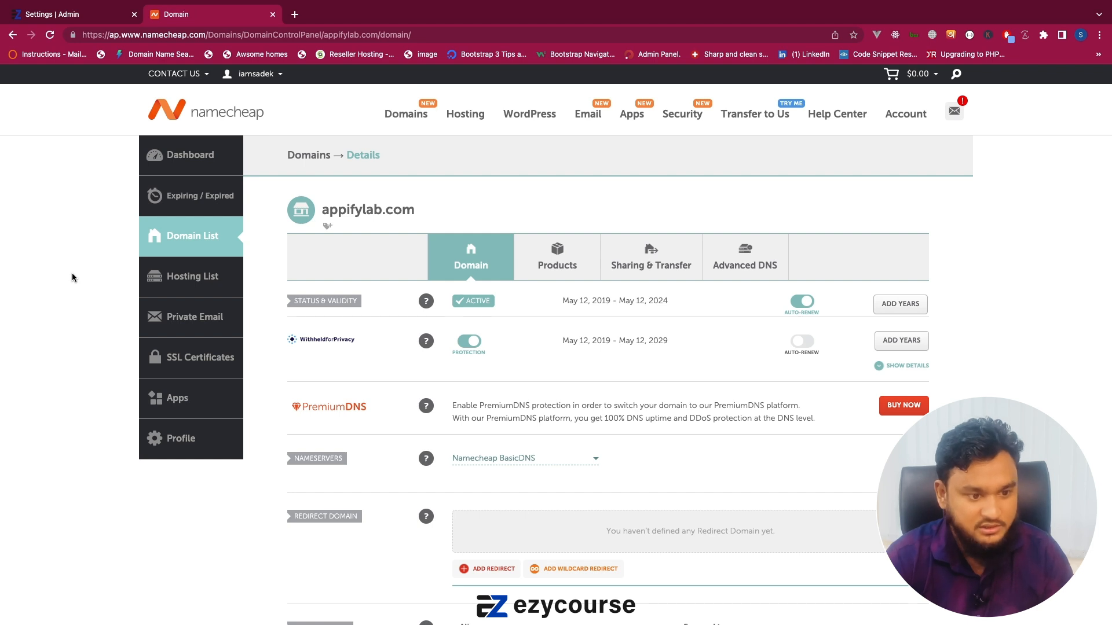
pyautogui.click(719, 250)
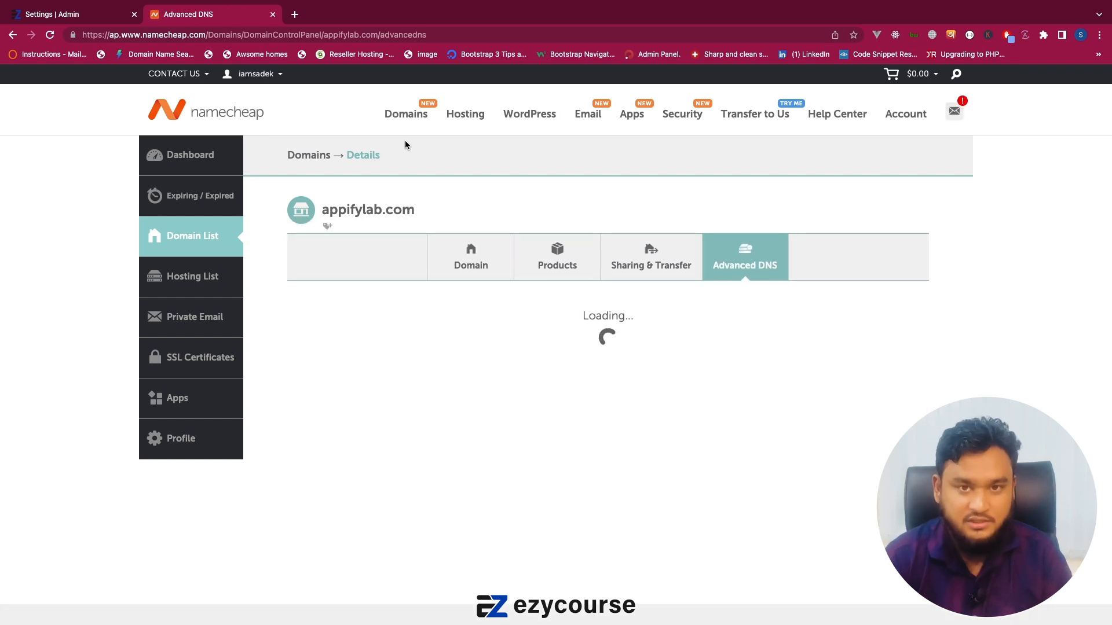
# Add a new host record of type A Record at the end of appifylab.com's host records.
pyautogui.scroll(-1, 405, 142)
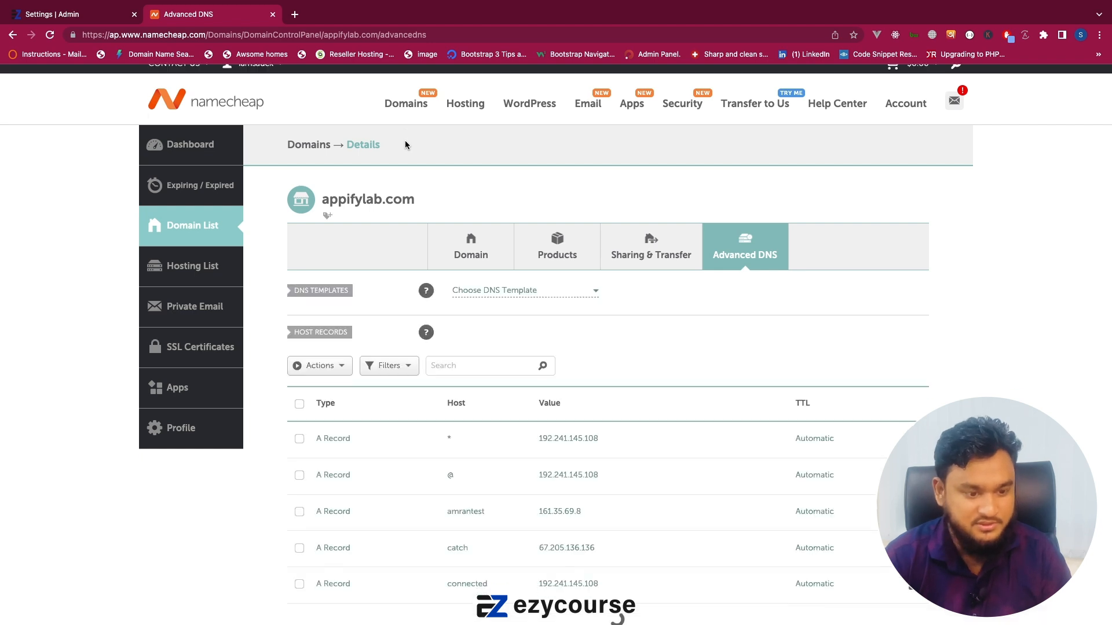
pyautogui.scroll(-10, 405, 141)
pyautogui.scroll(6, 405, 140)
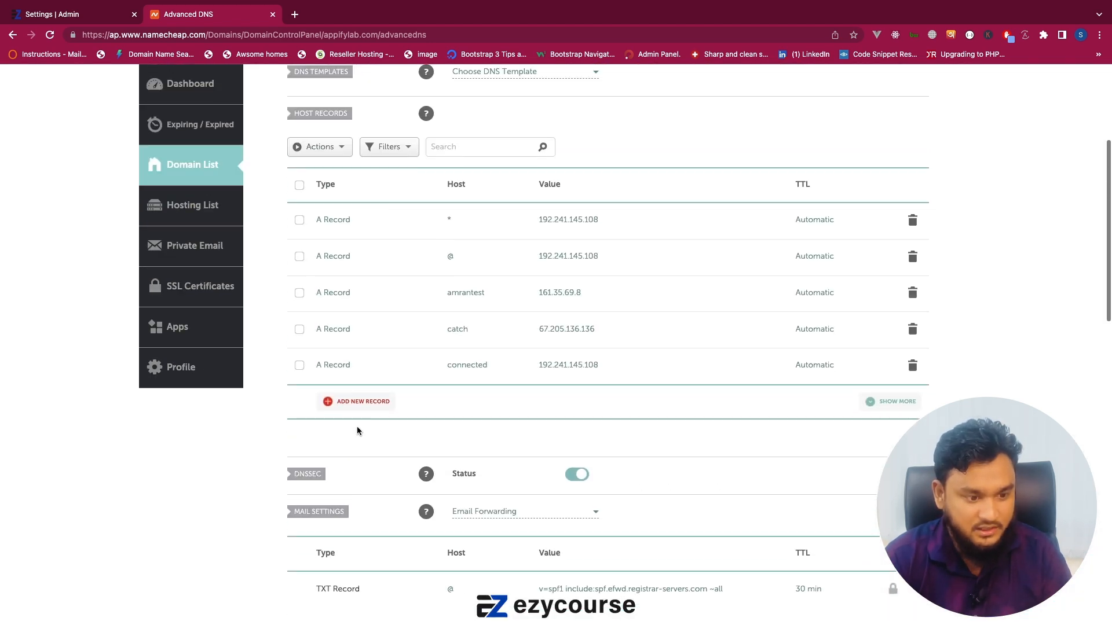
pyautogui.scroll(-6, 357, 431)
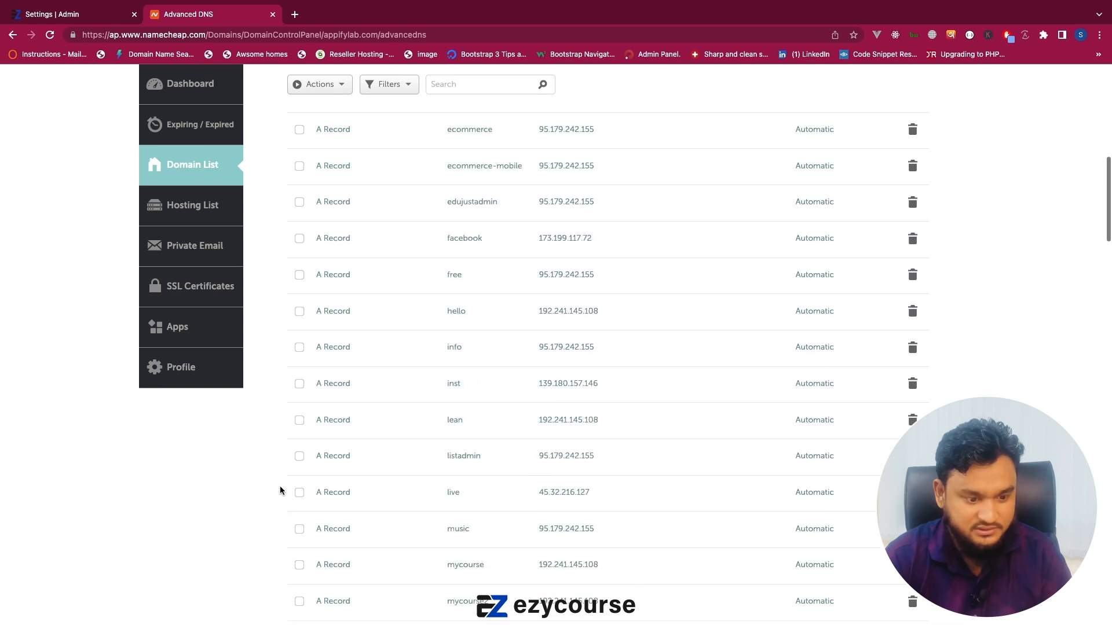
pyautogui.scroll(-15, 280, 488)
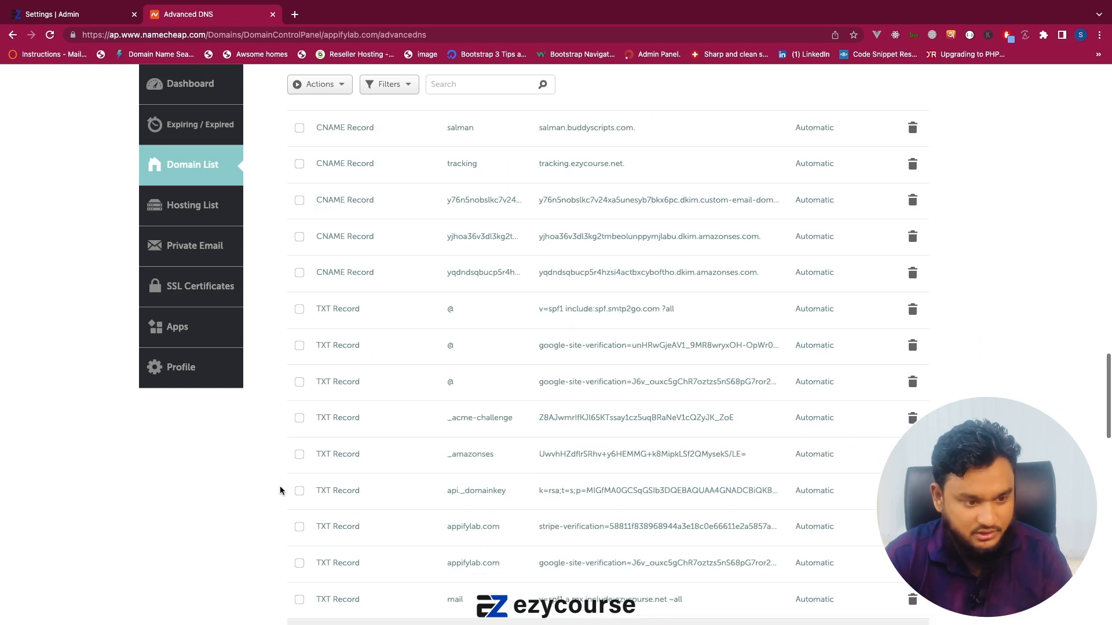
pyautogui.scroll(-15, 280, 490)
pyautogui.scroll(8, 280, 490)
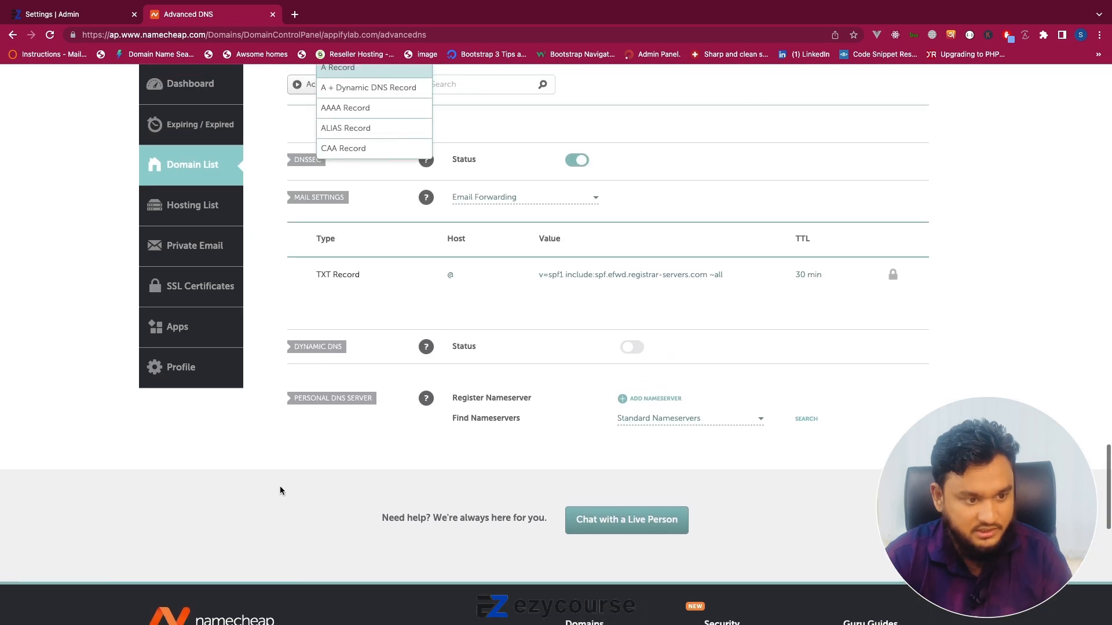
pyautogui.scroll(3, 280, 491)
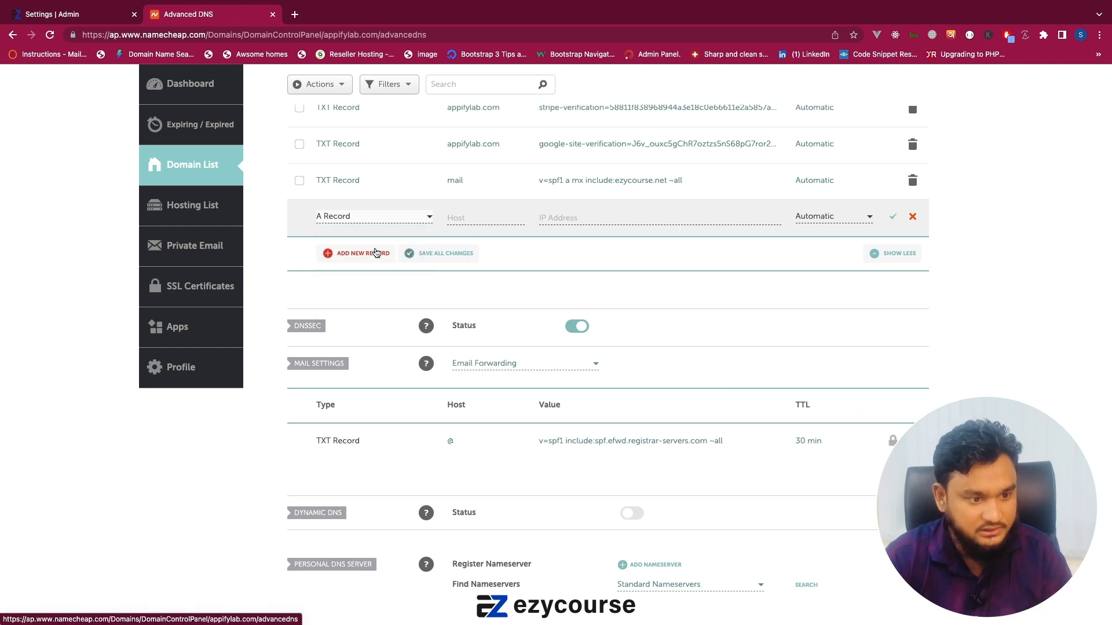
pyautogui.click(337, 218)
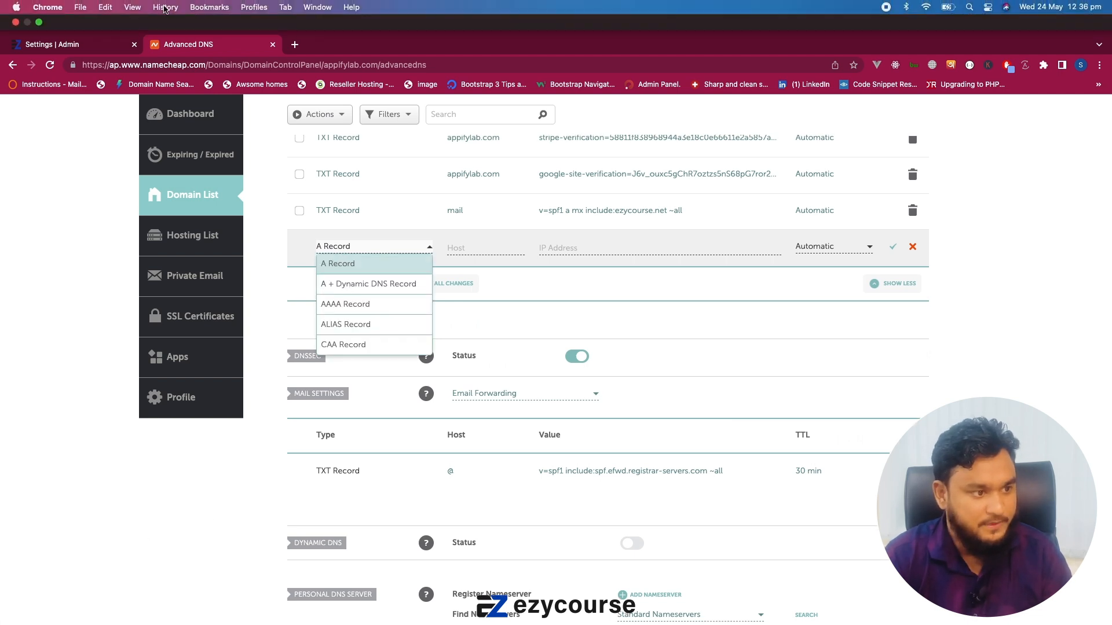
pyautogui.click(53, 44)
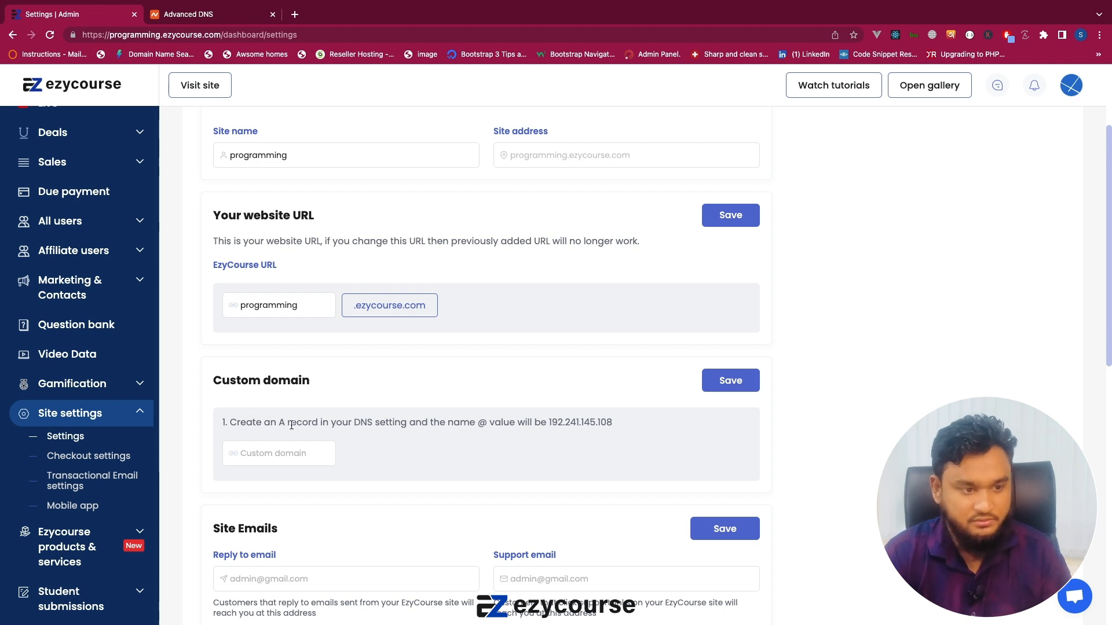
pyautogui.click(232, 15)
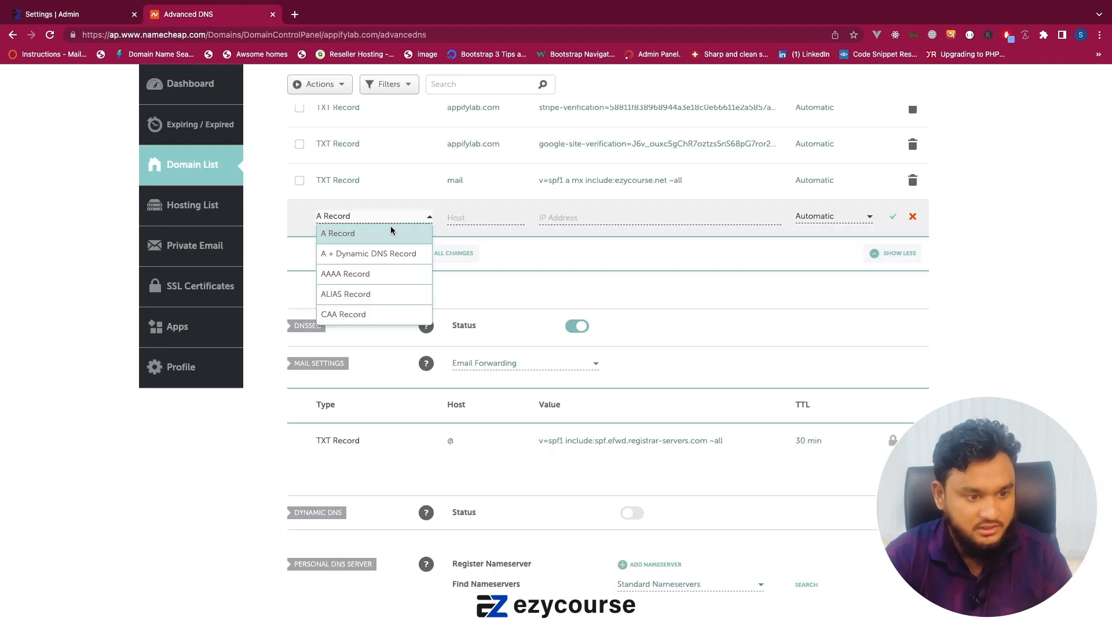
pyautogui.click(340, 236)
# Set the new A record's host to testing.
pyautogui.click(458, 220)
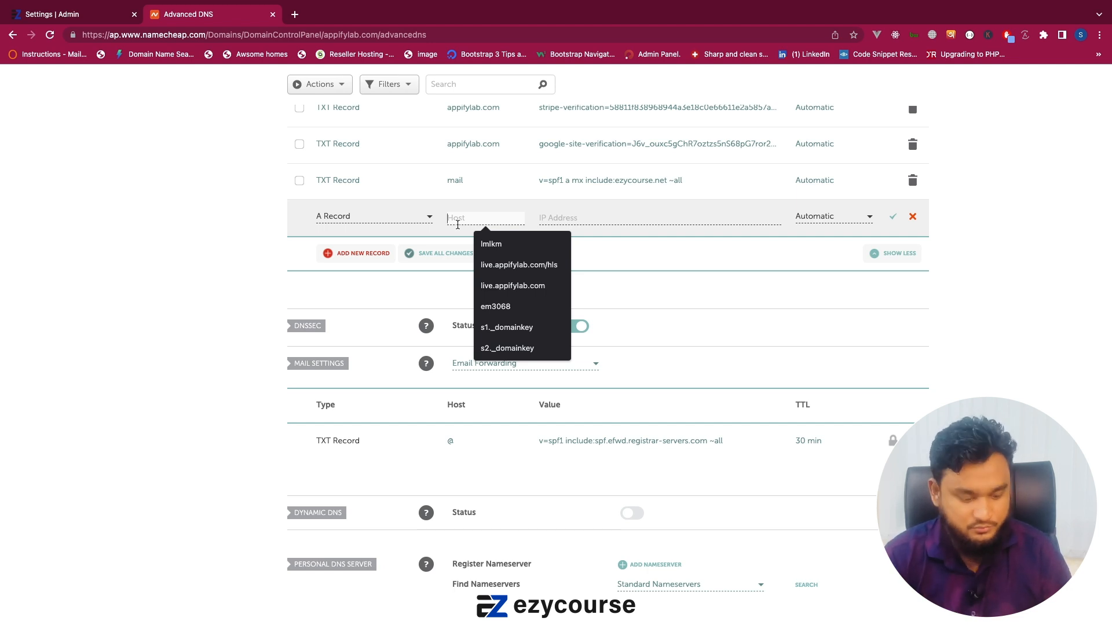
pyautogui.write('@')
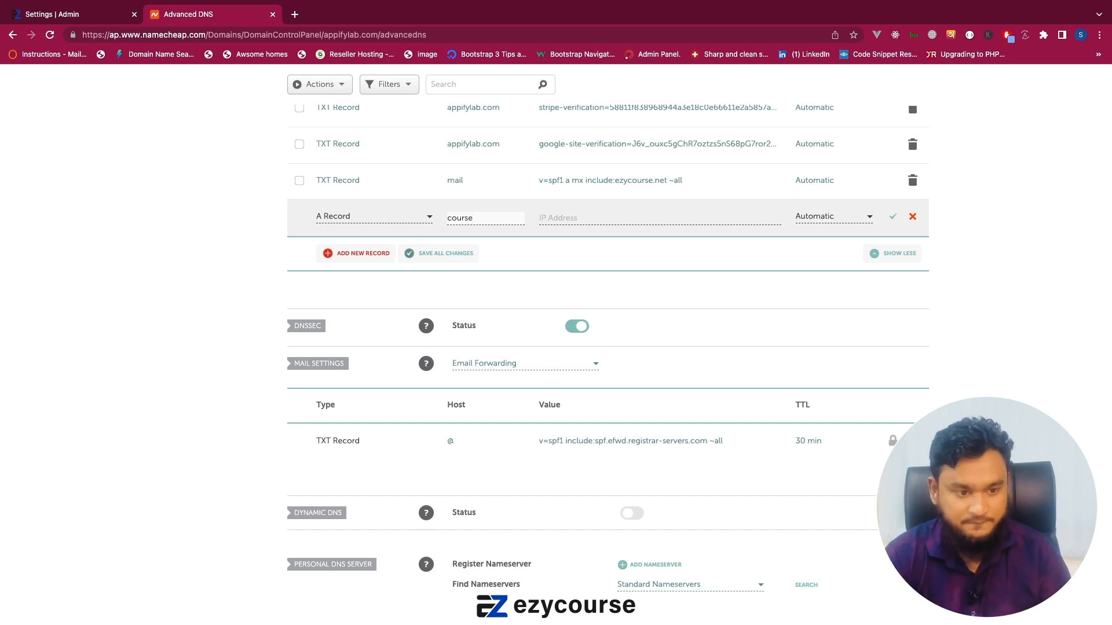
pyautogui.doubleClick(461, 220)
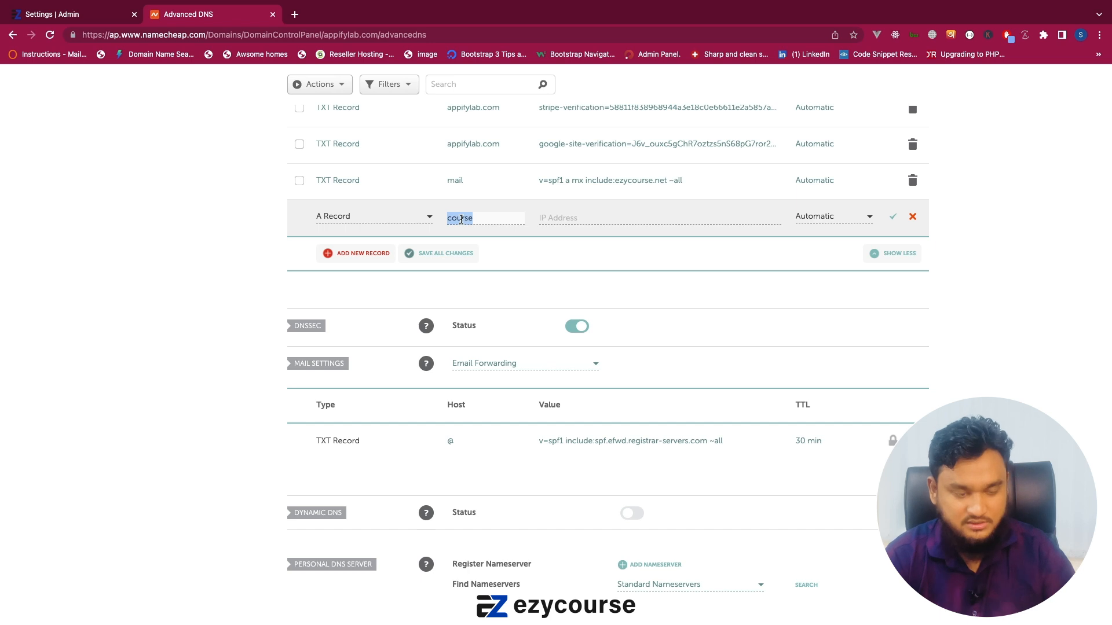
pyautogui.write('t')
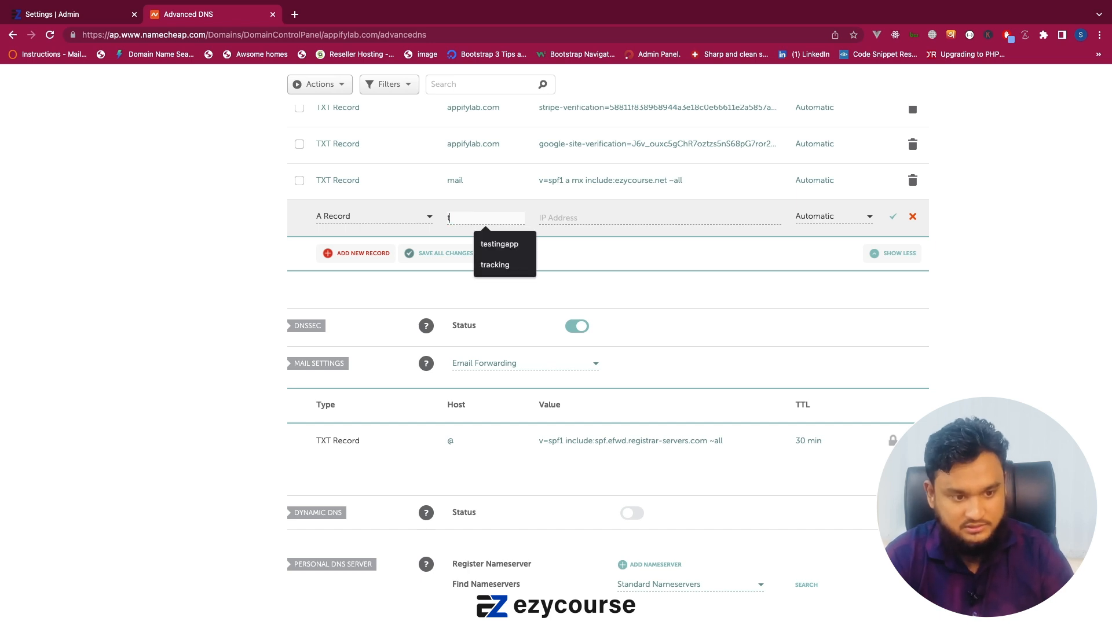
pyautogui.write('esting')
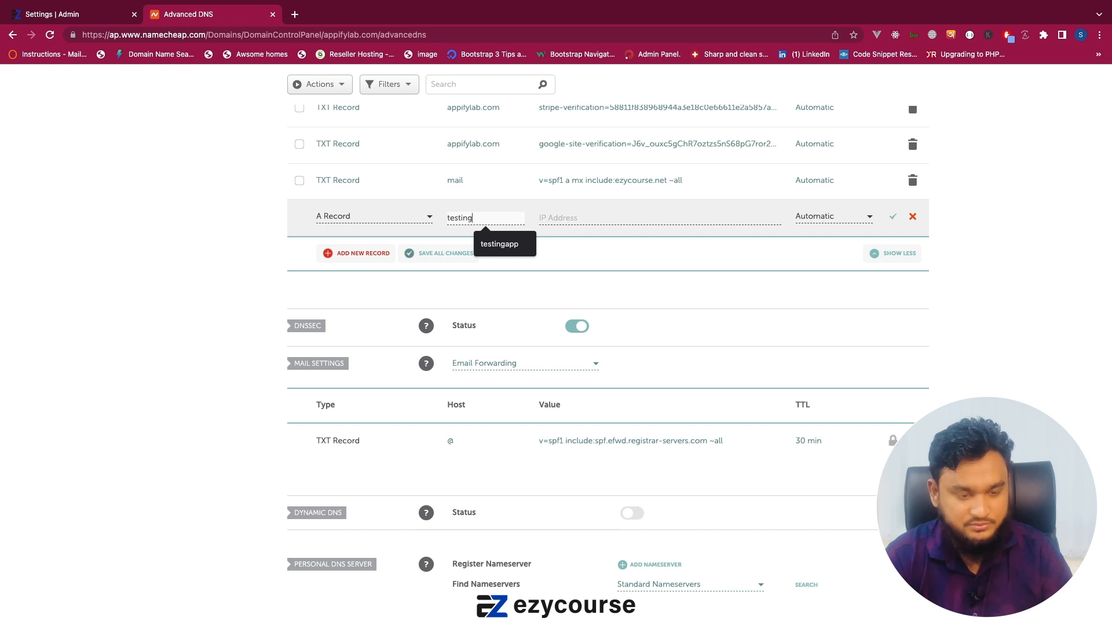
# Copy the IP address 192.241.145.108 from the EzyCourse custom domain instruction into the A record's value and save the record.
pyautogui.click(58, 16)
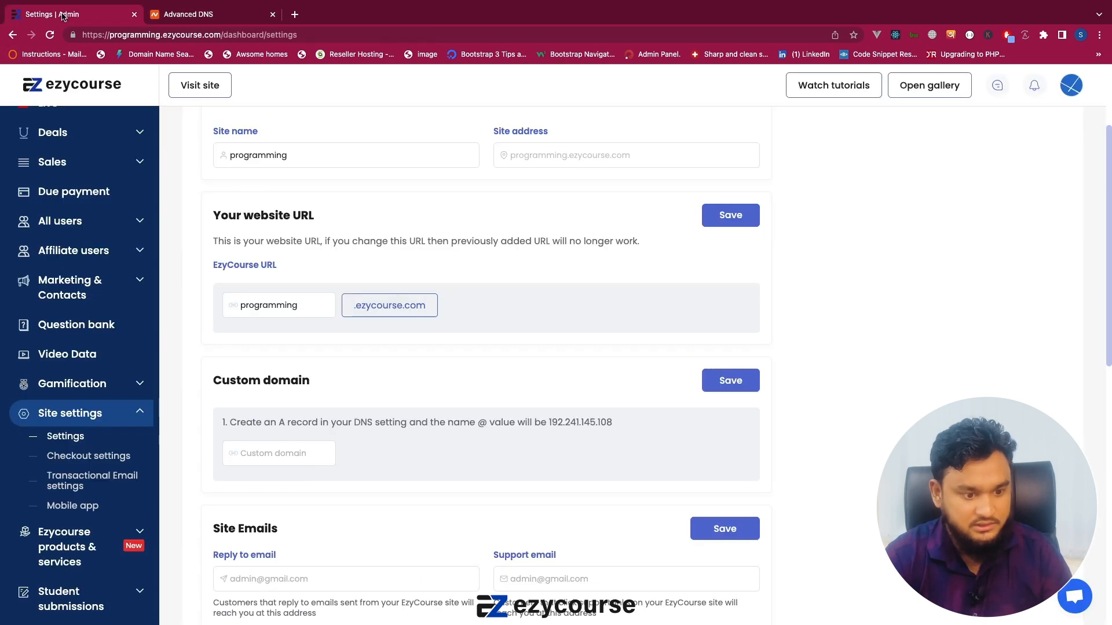
pyautogui.doubleClick(565, 424)
pyautogui.hotkey('ctrl', 'c')
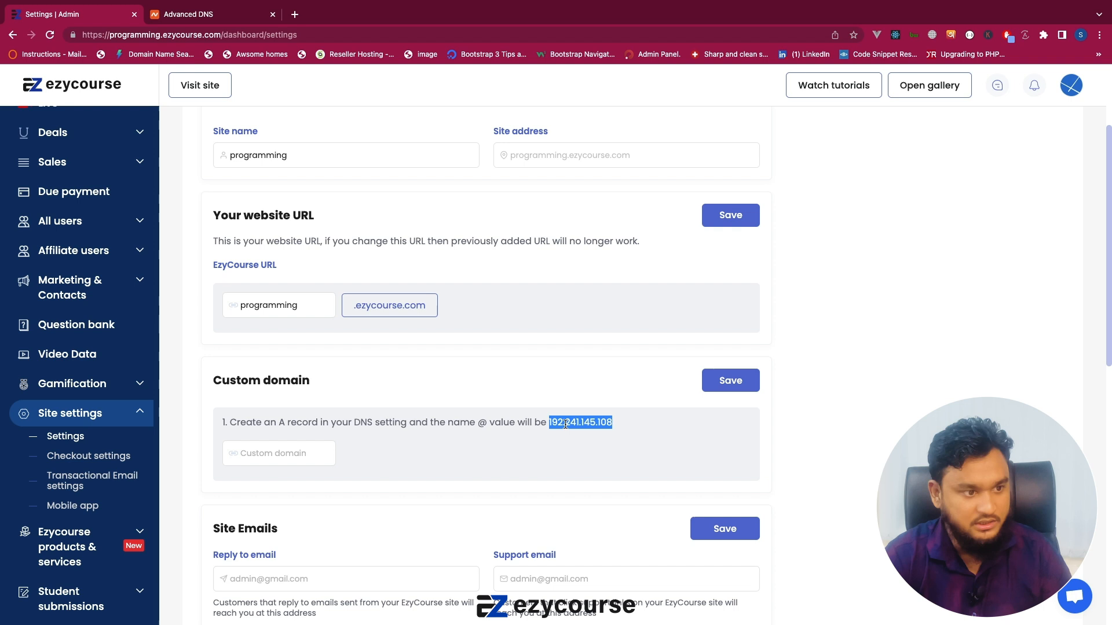
pyautogui.click(179, 17)
pyautogui.click(663, 219)
pyautogui.hotkey('ctrl', 'v')
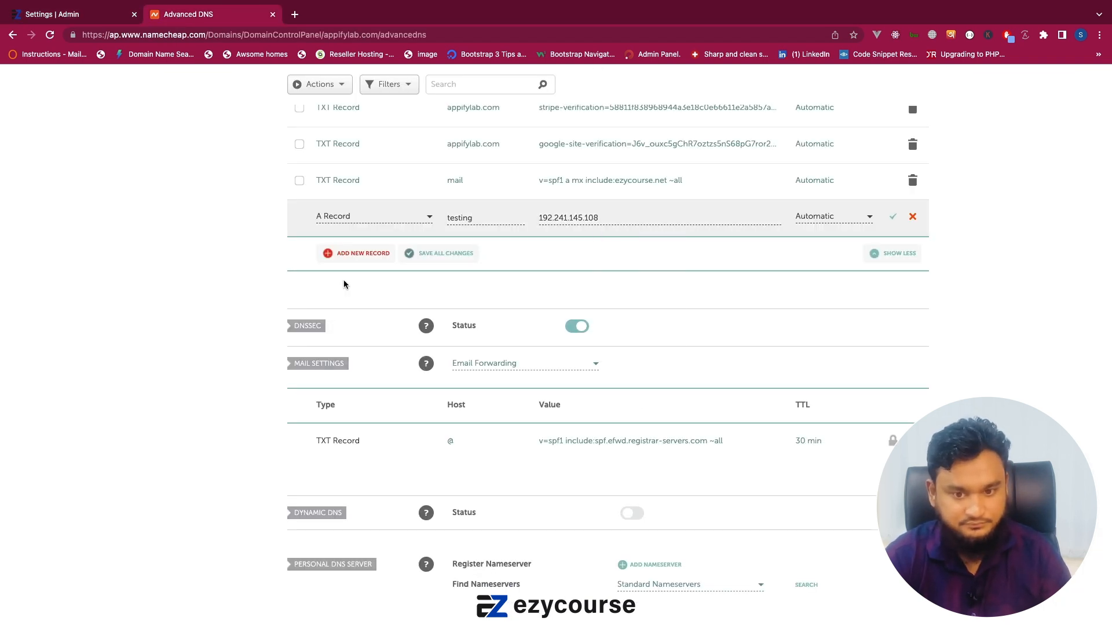
pyautogui.press('Return')
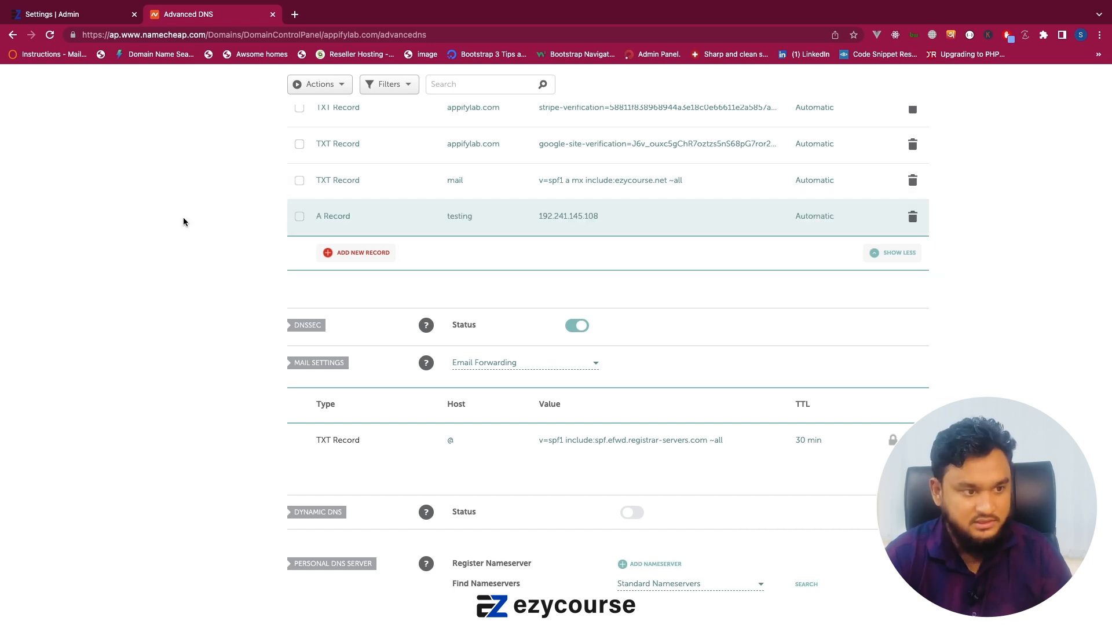
# Switch to the EzyCourse settings and enter testing.appifylab.com as the custom domain.
pyautogui.click(81, 14)
pyautogui.click(279, 453)
pyautogui.write('test')
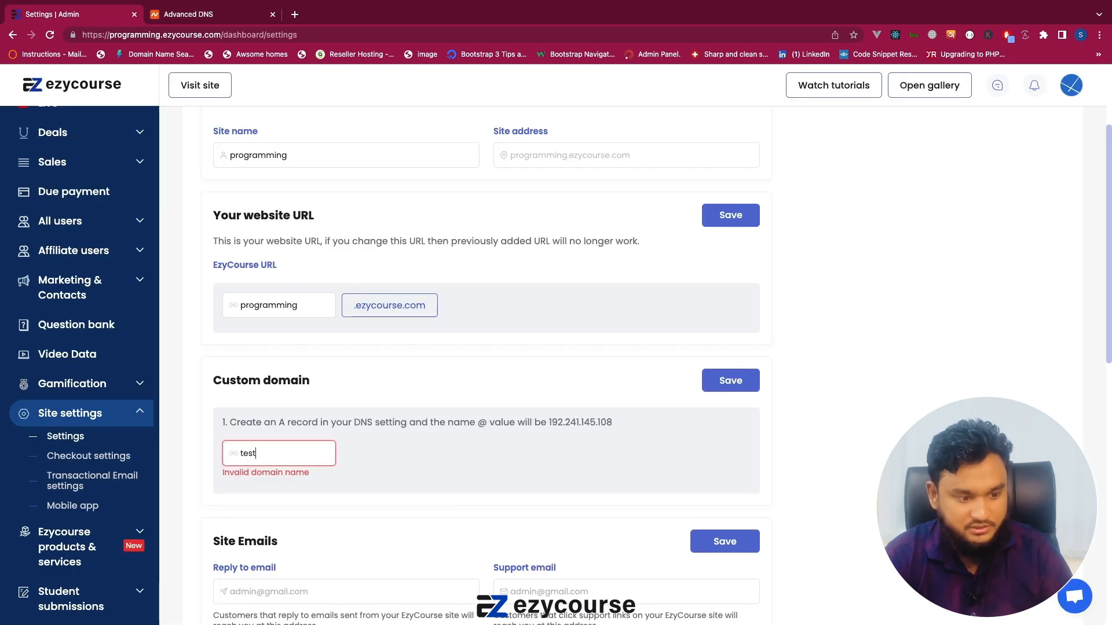
pyautogui.write('ing.')
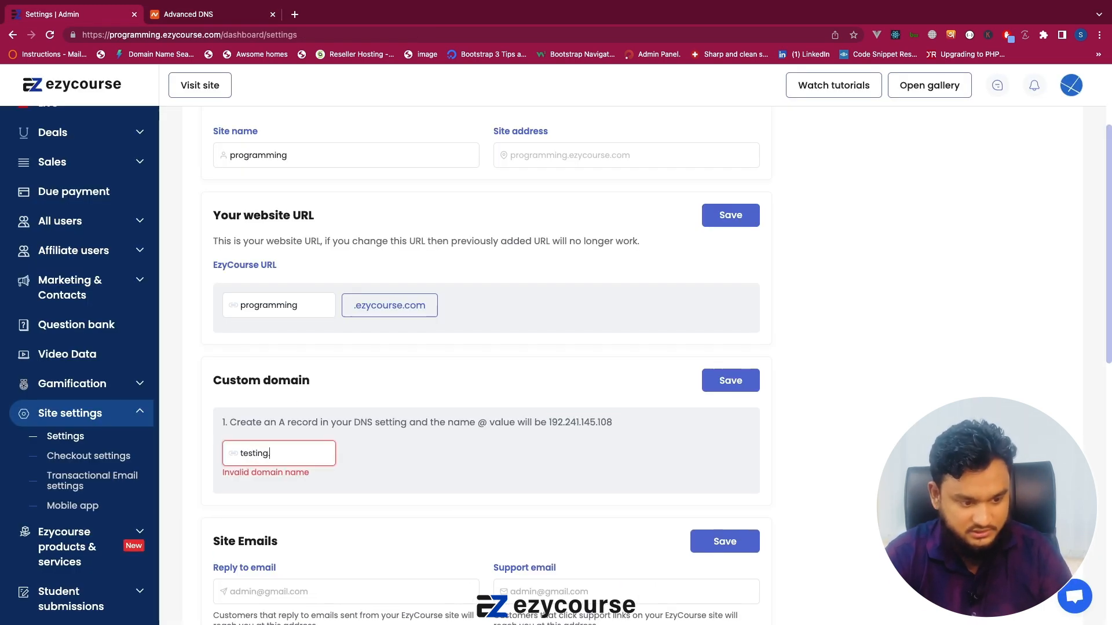
pyautogui.write('appifylab.com')
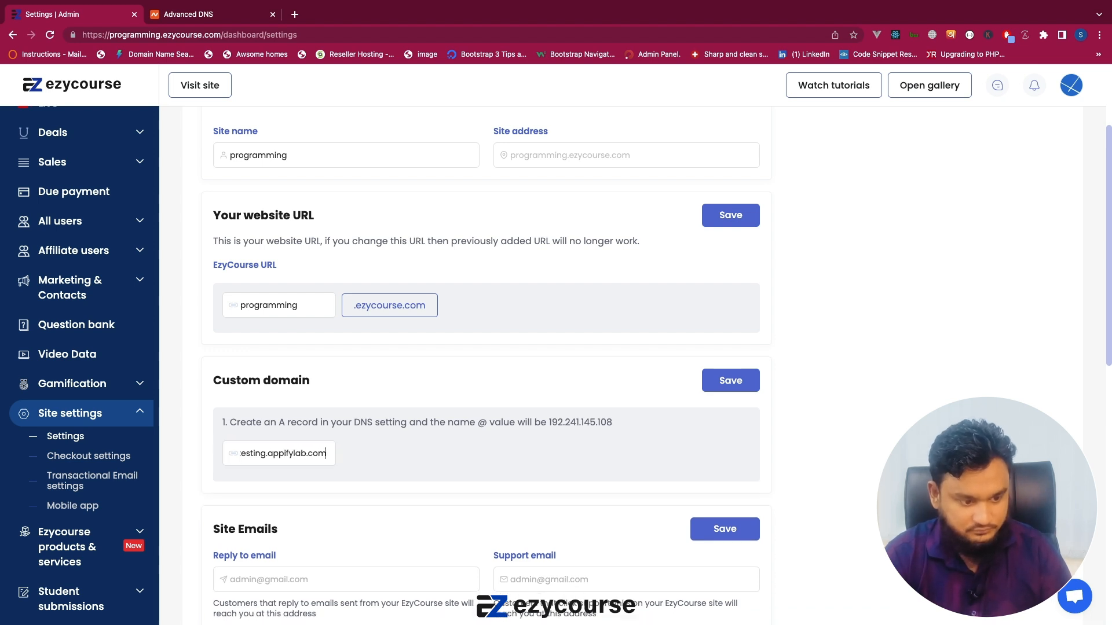
# Copy the custom domain and open testing.appifylab.com in a new browser tab to check what it serves.
pyautogui.press('super+a')
pyautogui.press('super+c')
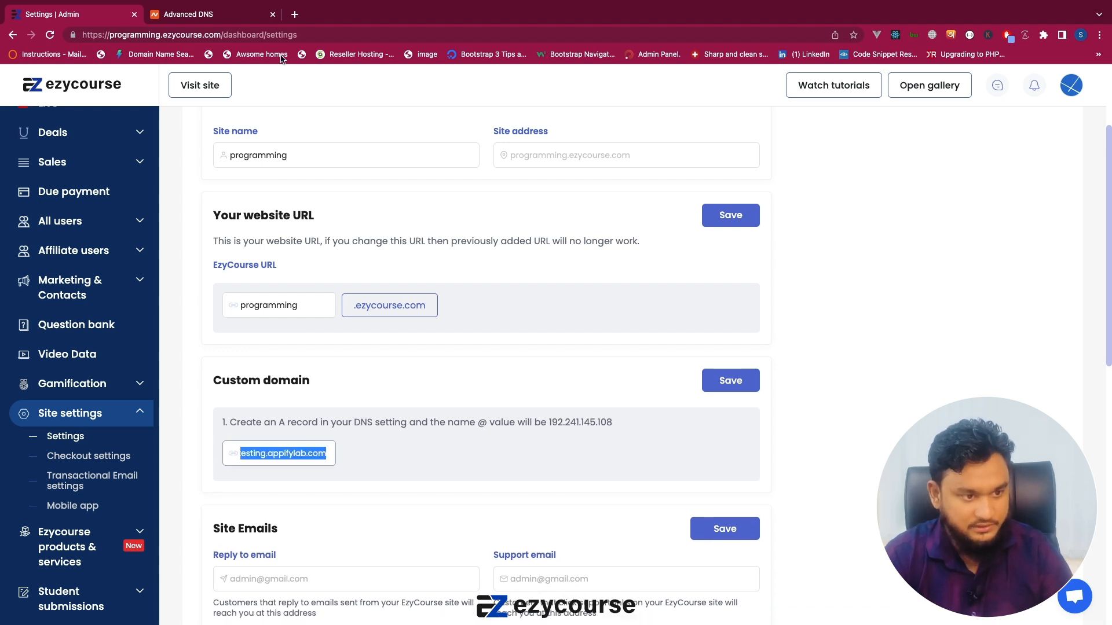
pyautogui.click(293, 15)
pyautogui.press('super+v')
pyautogui.press('Return')
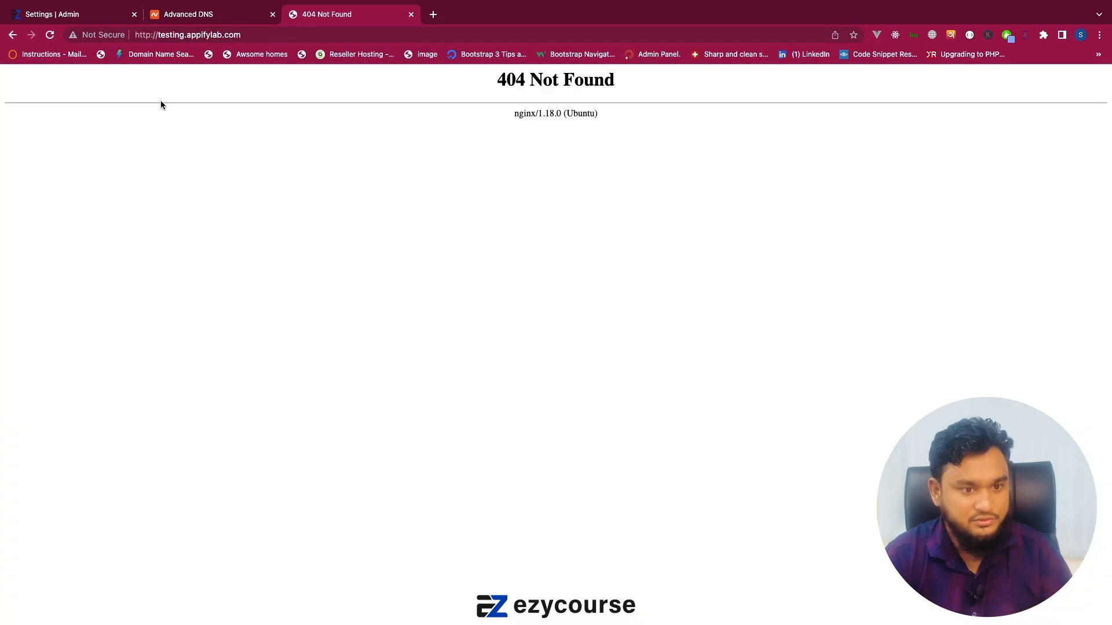
pyautogui.moveTo(494, 81); pyautogui.dragTo(603, 141)
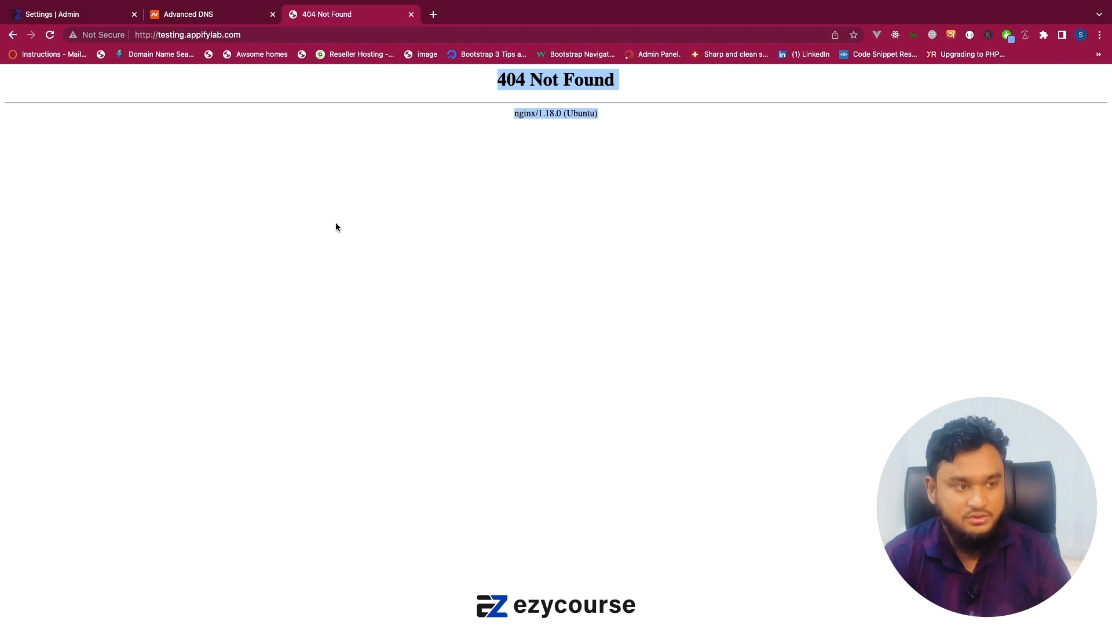
# Save the custom domain in the EzyCourse settings and accept the cookies on the testing.appifylab.com login page.
pyautogui.click(49, 13)
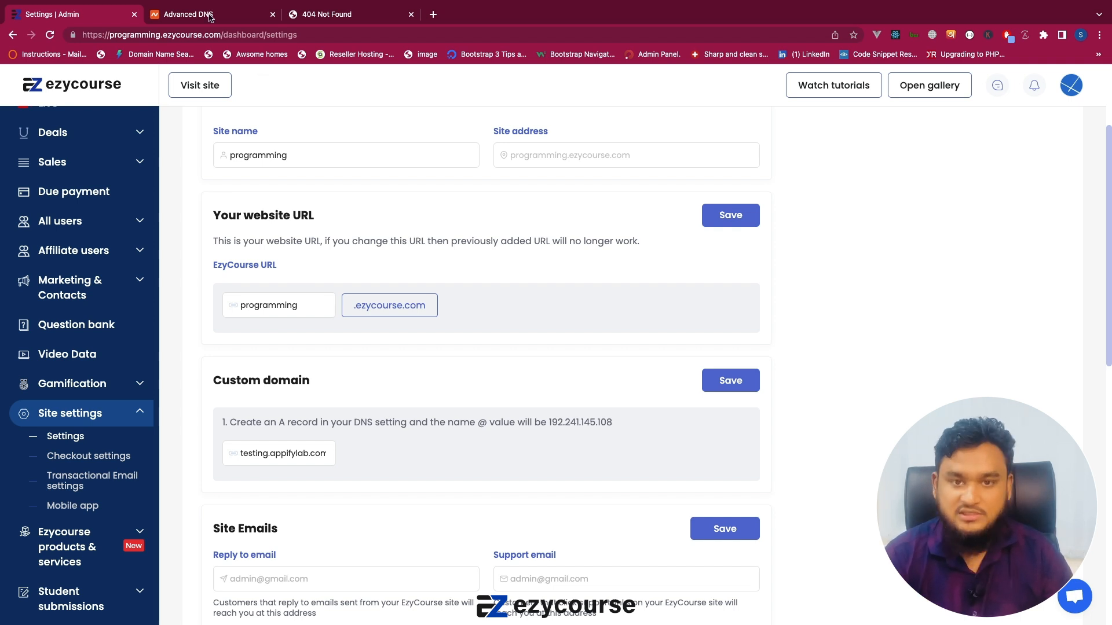
pyautogui.click(715, 381)
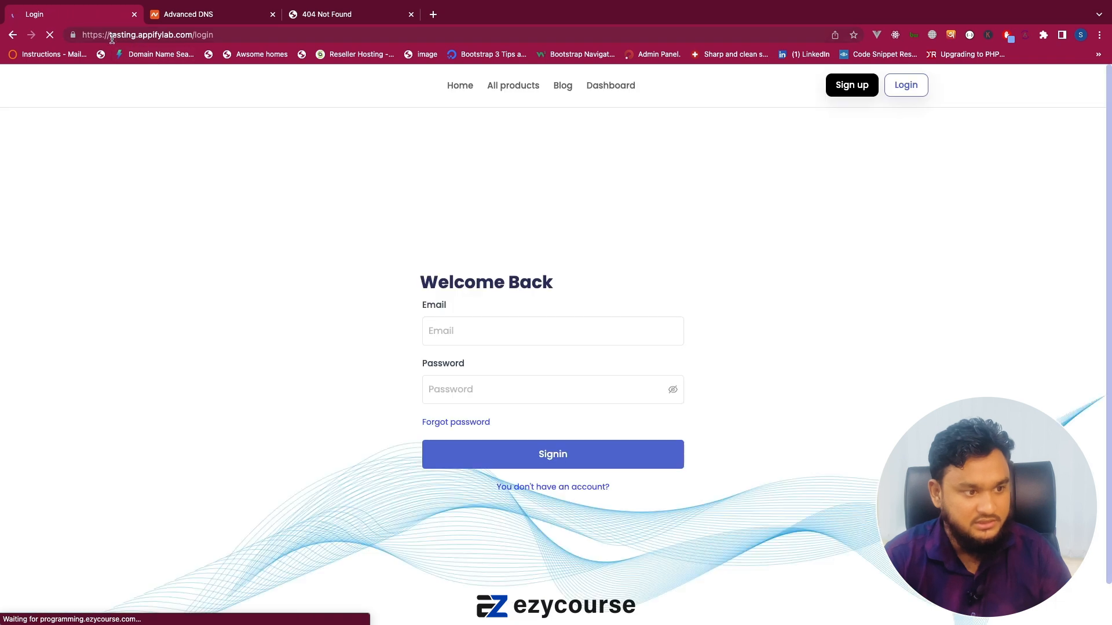
pyautogui.moveTo(110, 36); pyautogui.dragTo(175, 36)
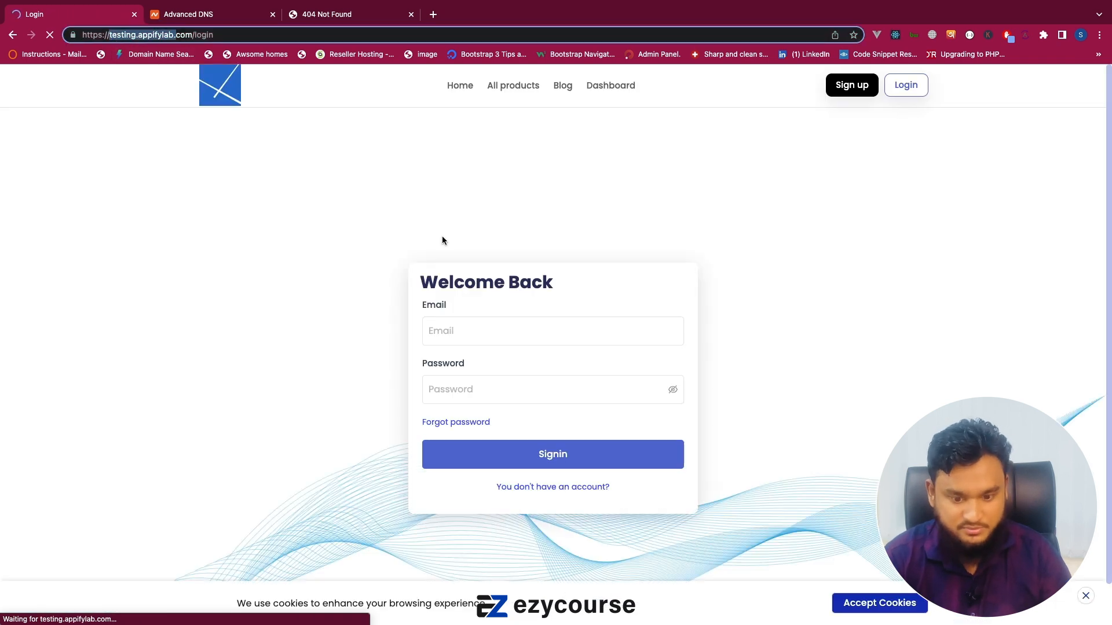
pyautogui.click(868, 602)
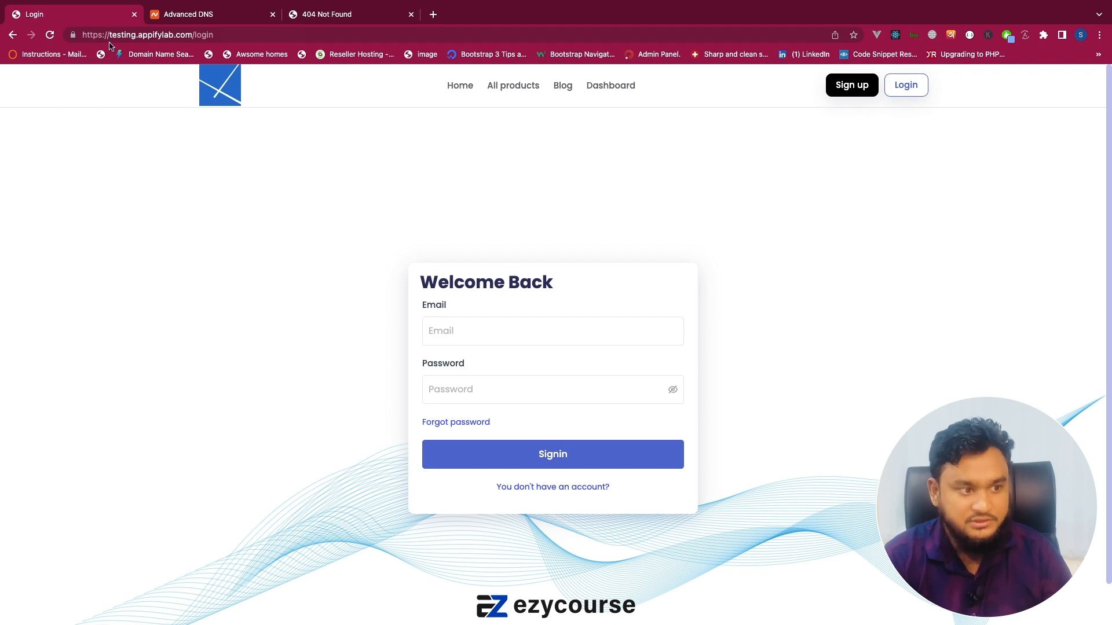
# Examine the login page's web address, and go back to the EzyCourse settings page to compare its address.
pyautogui.moveTo(110, 36); pyautogui.dragTo(196, 36)
pyautogui.click(165, 232)
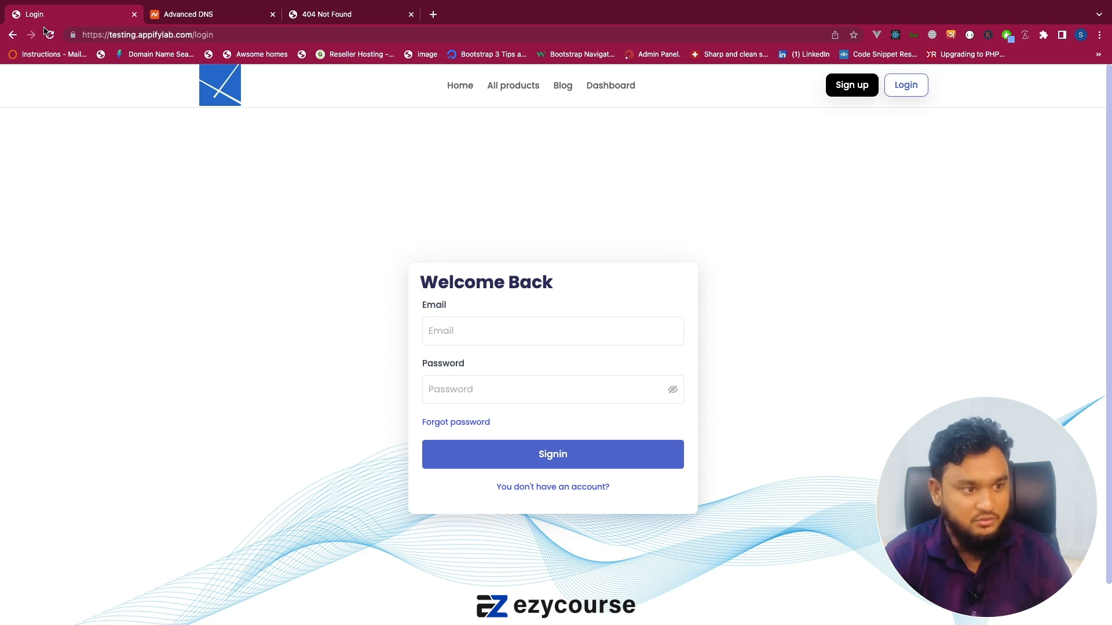
pyautogui.click(12, 36)
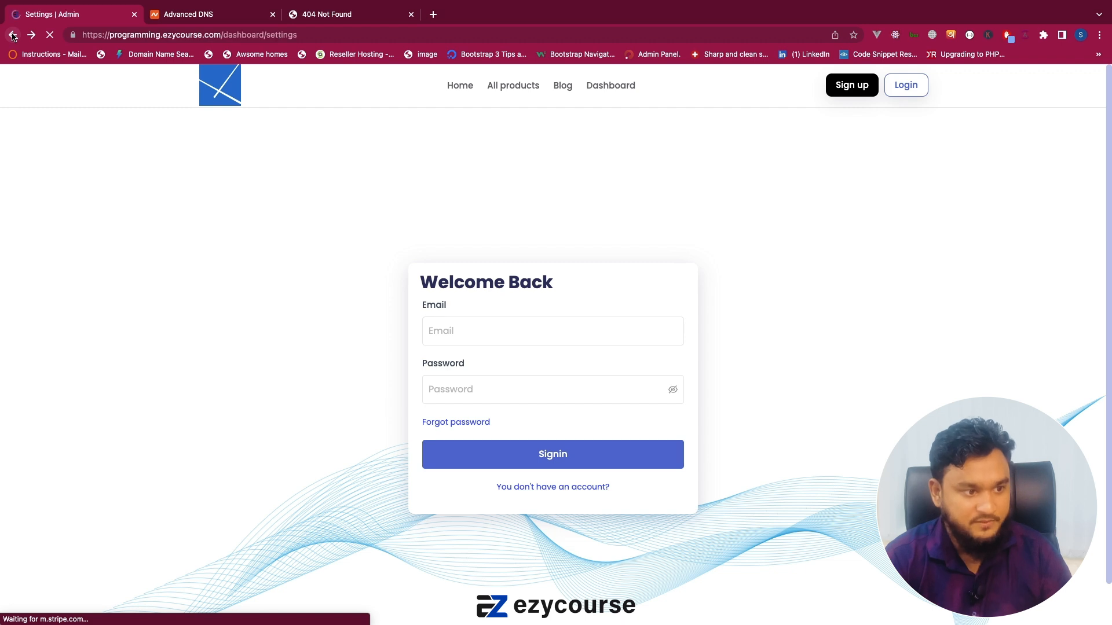
pyautogui.moveTo(117, 33); pyautogui.dragTo(233, 34)
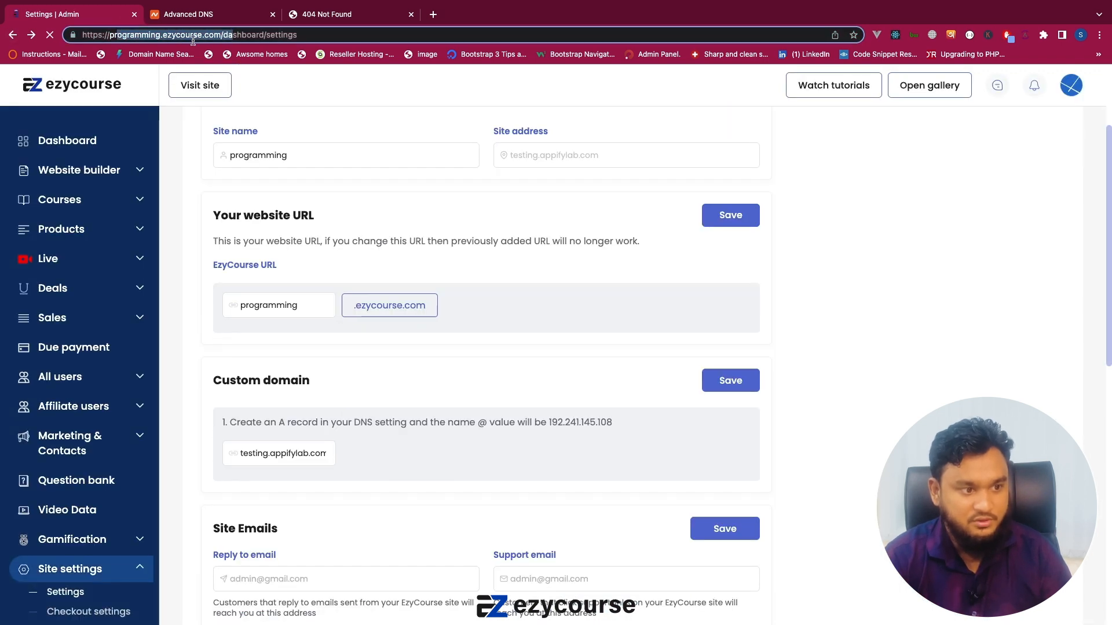
# Open the EzyCourse dashboard and examine the programming.ezycourse.com domain in its web address.
pyautogui.click(110, 144)
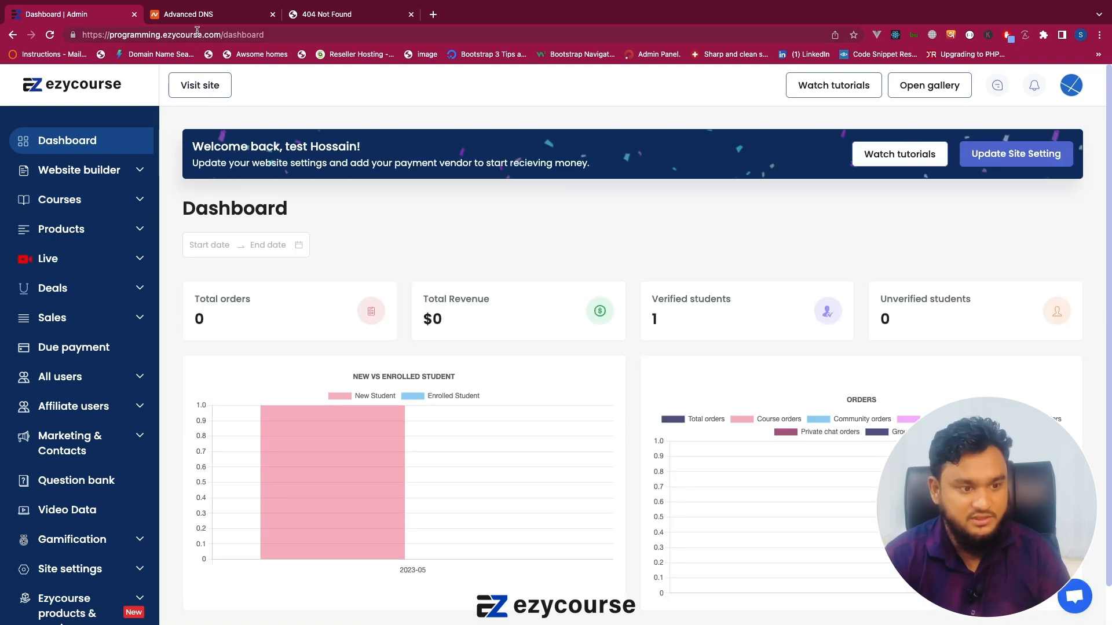
pyautogui.click(118, 35)
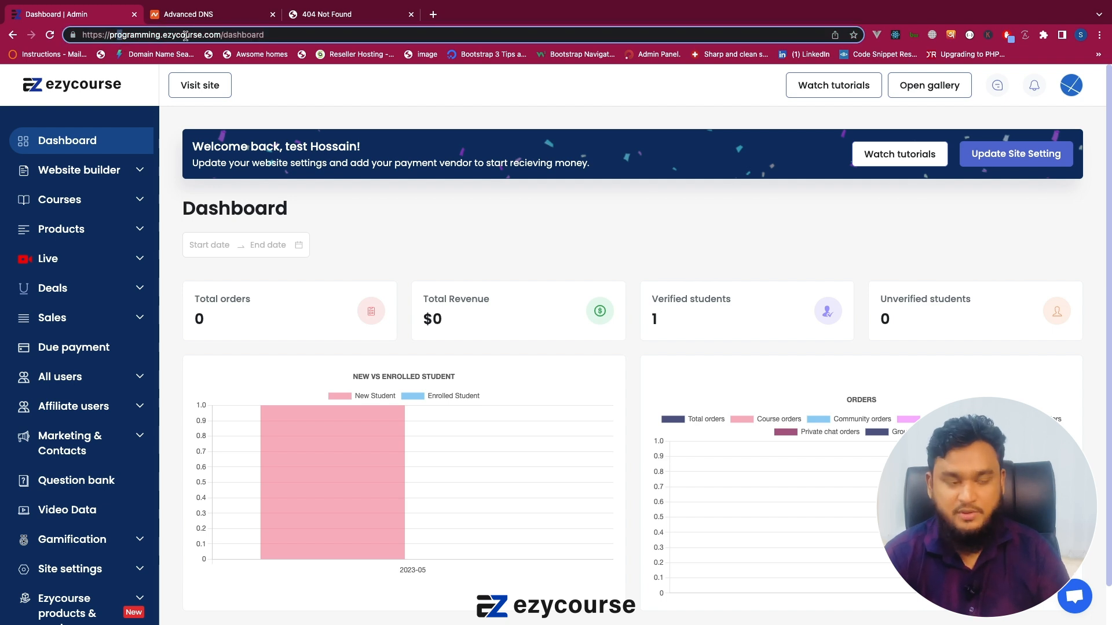
pyautogui.click(174, 128)
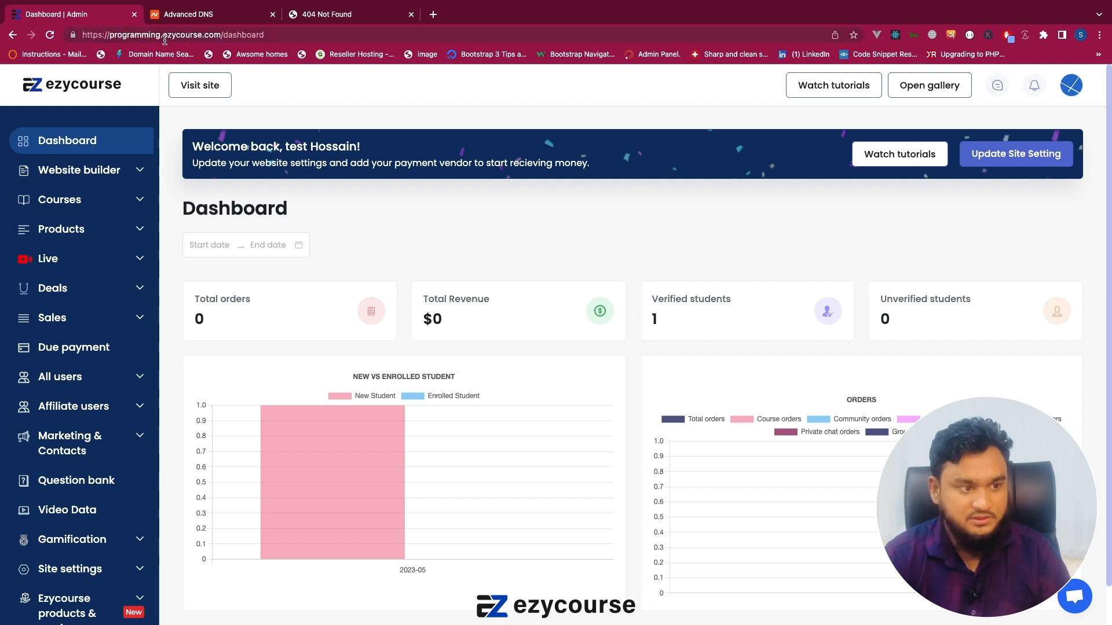
pyautogui.moveTo(142, 36); pyautogui.dragTo(223, 36)
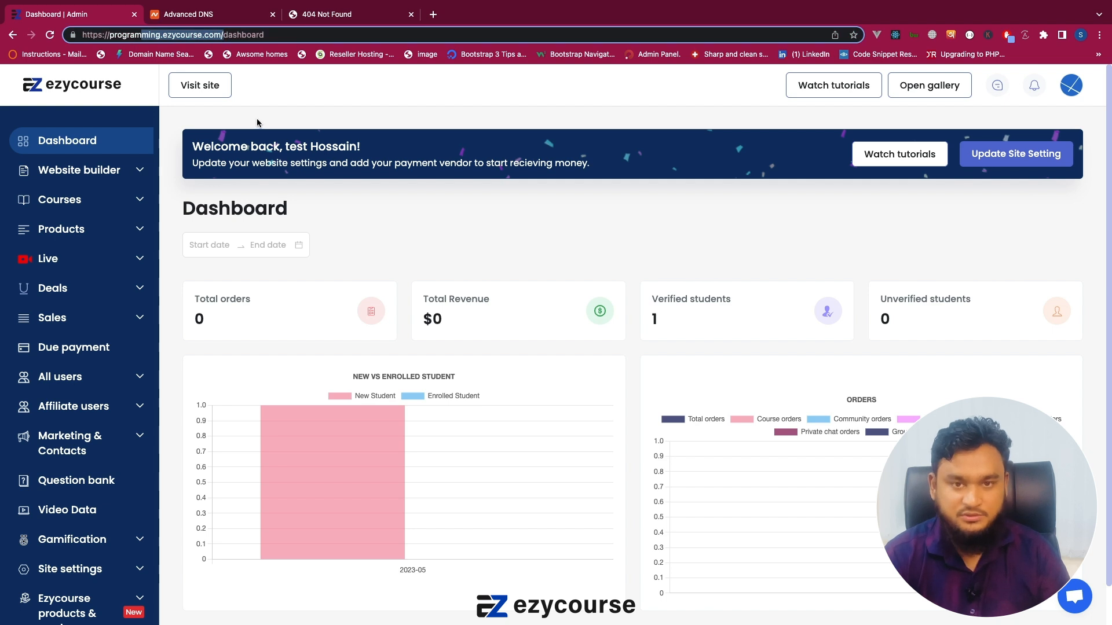
pyautogui.click(257, 123)
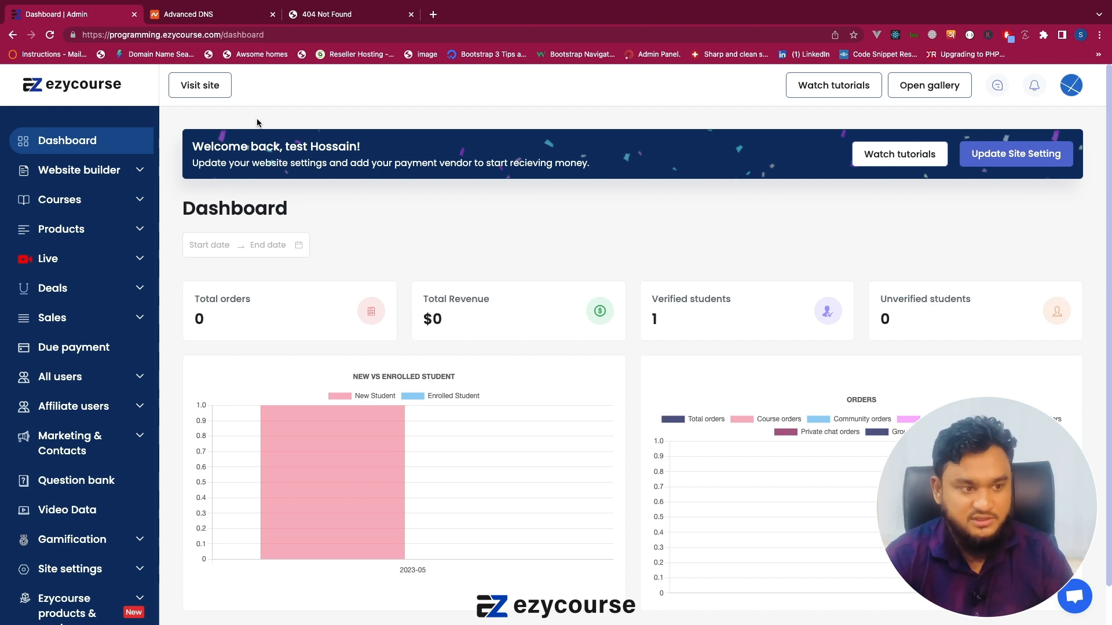
# Load testing.appifylab.com in place of the dashboard in the current browser tab.
pyautogui.moveTo(122, 35); pyautogui.dragTo(219, 36)
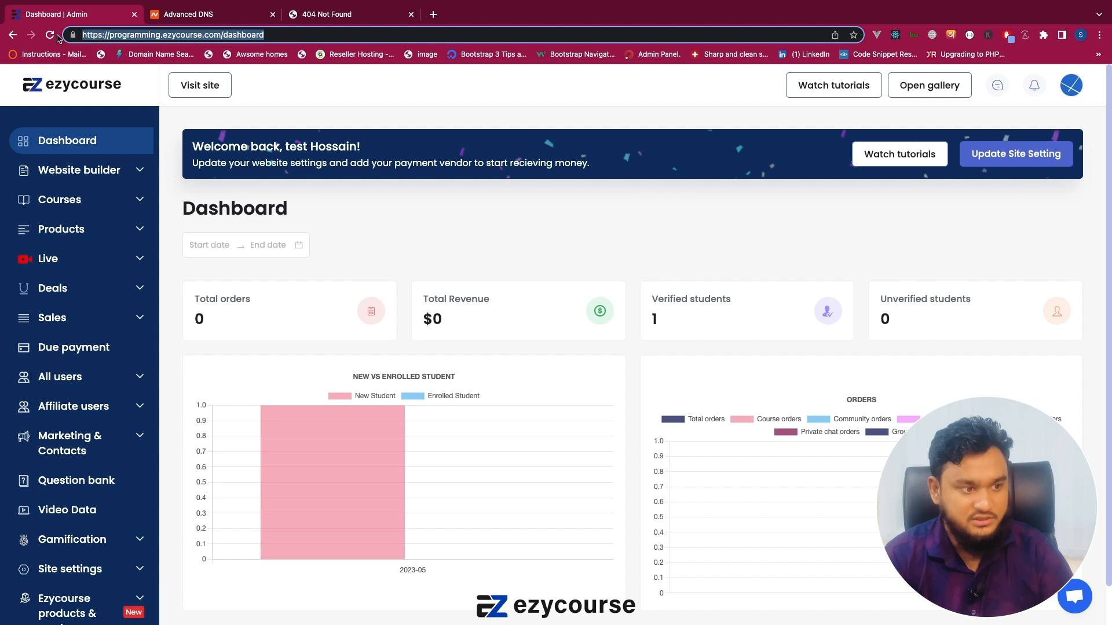
pyautogui.write('testi')
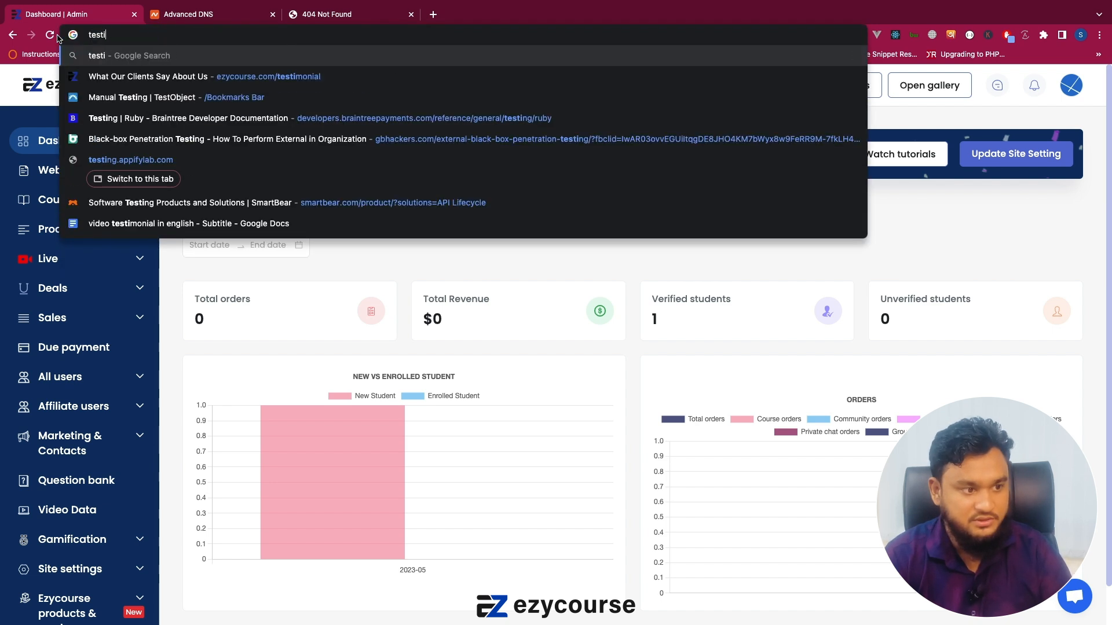
pyautogui.write('ng.appifylab')
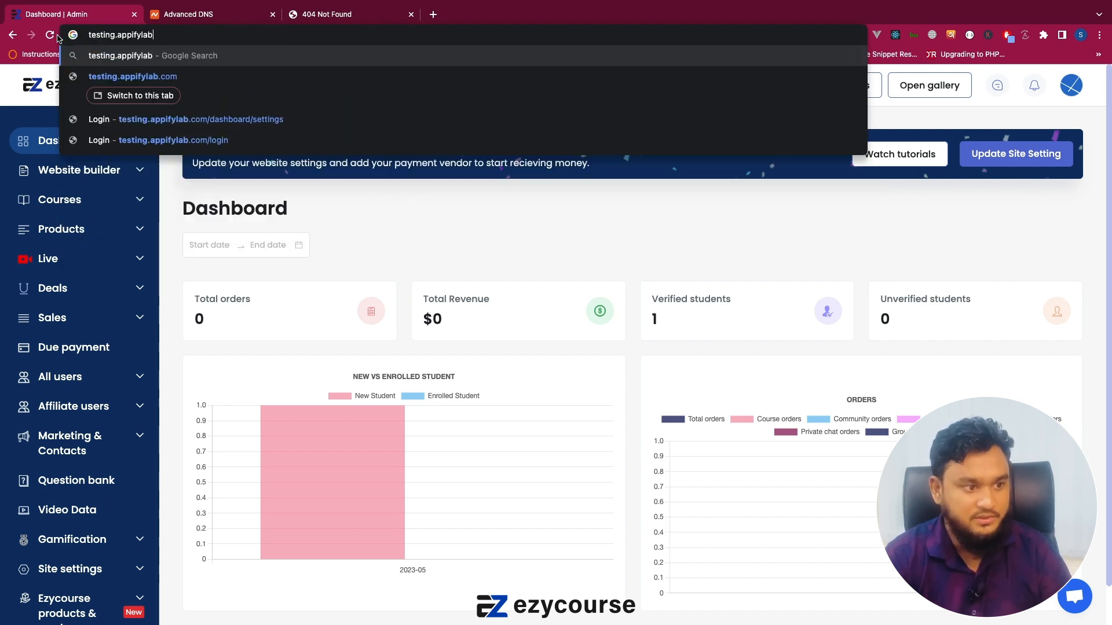
pyautogui.write('.com')
pyautogui.press('Return')
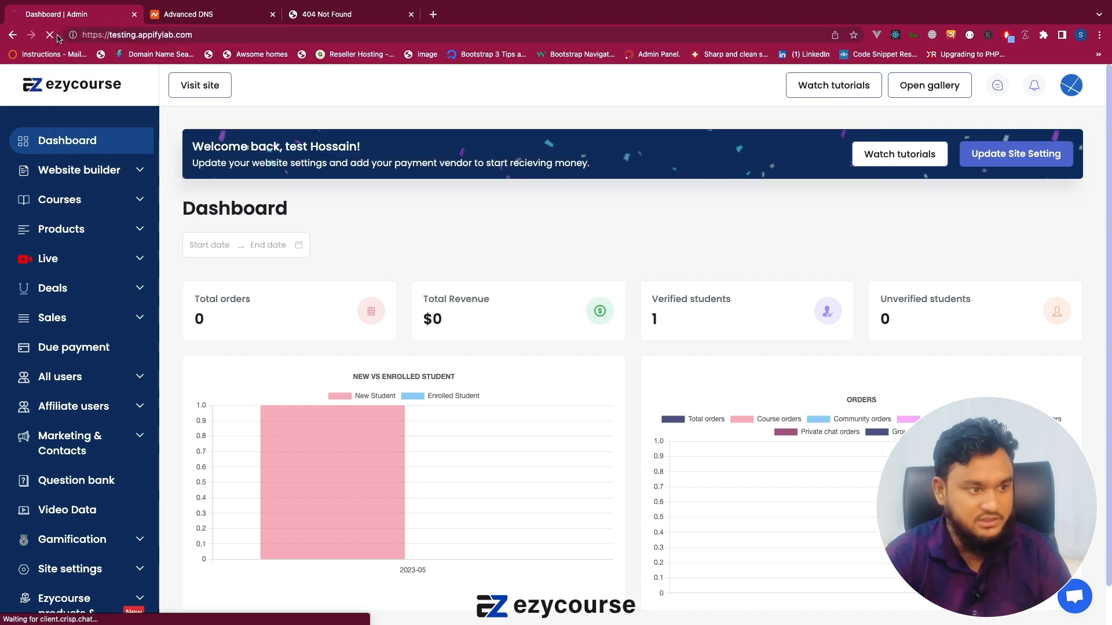